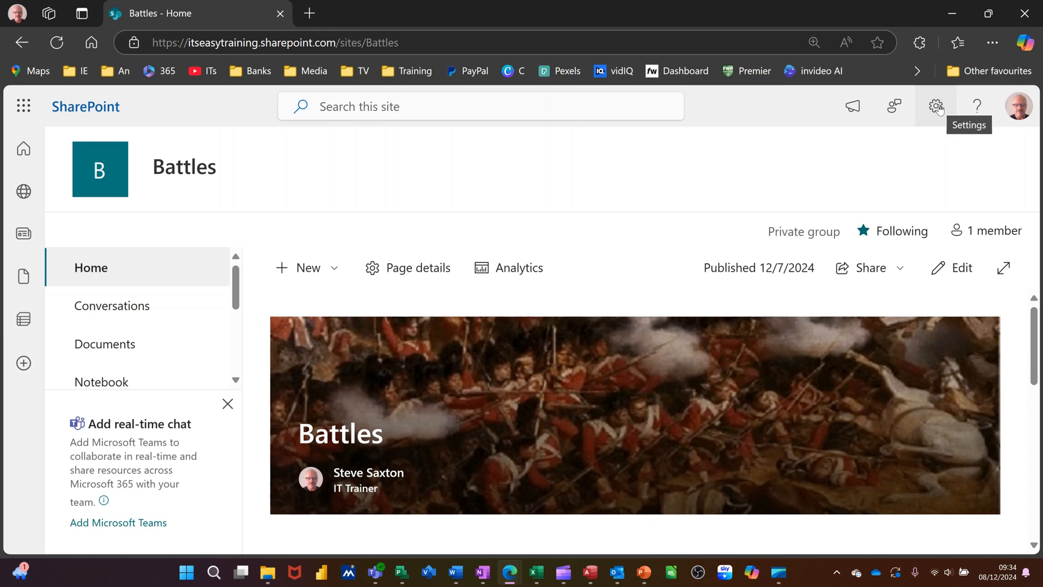
Step: Open the site permissions of the Battles site and view the options for adding members
left_click(937, 107)
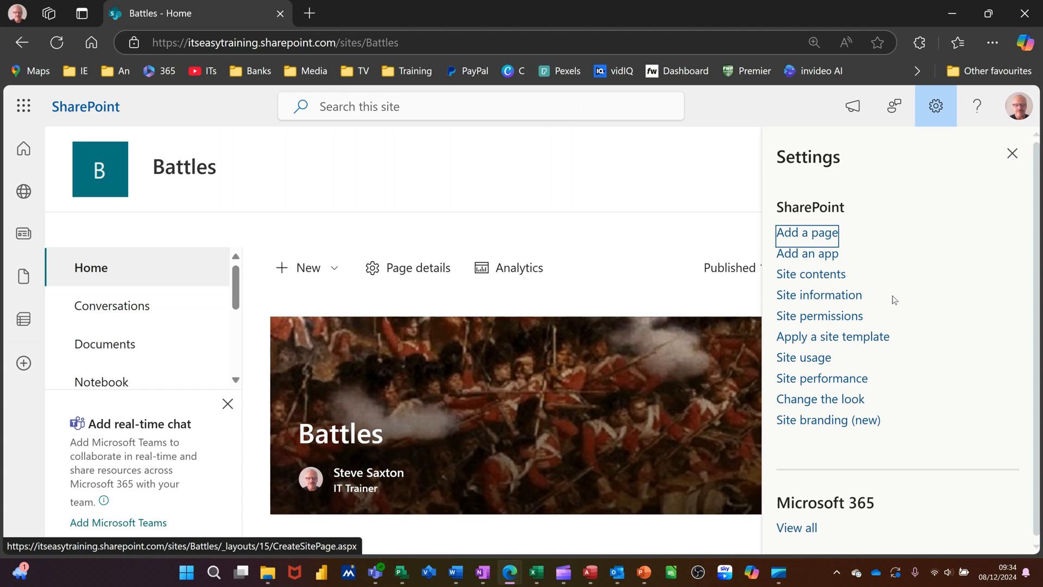
left_click(817, 320)
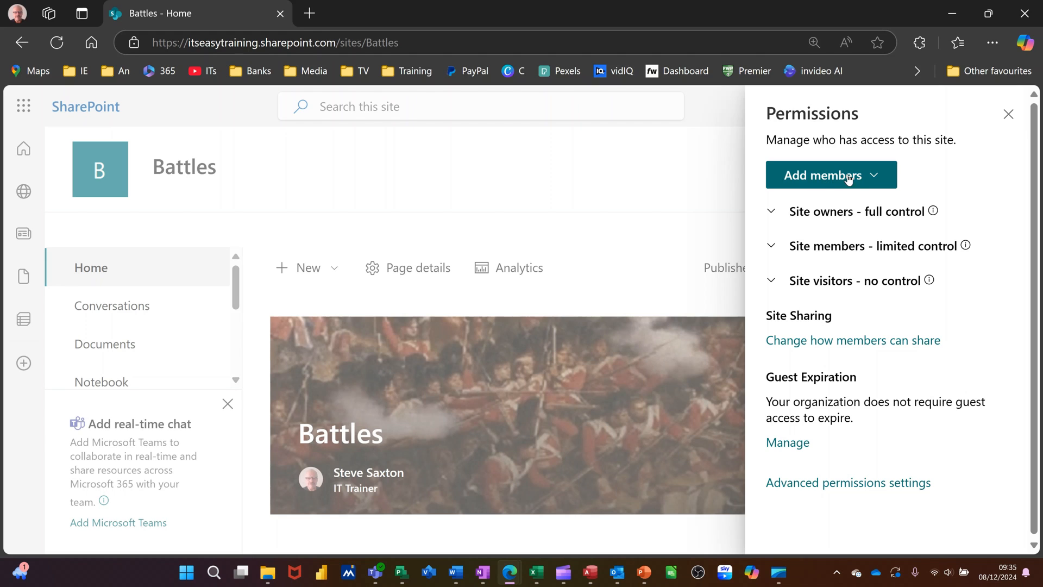
left_click(880, 179)
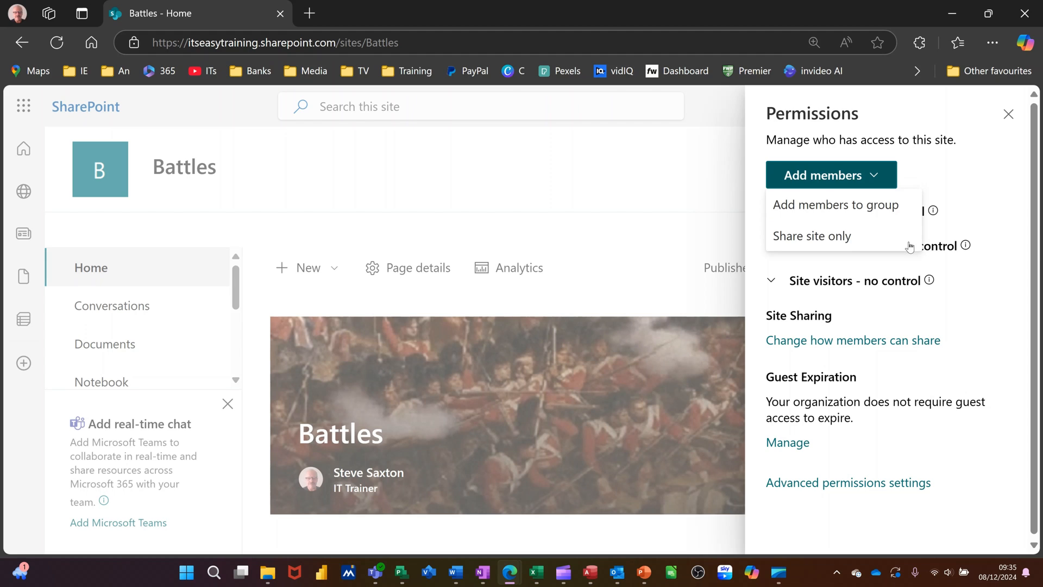
left_click(970, 308)
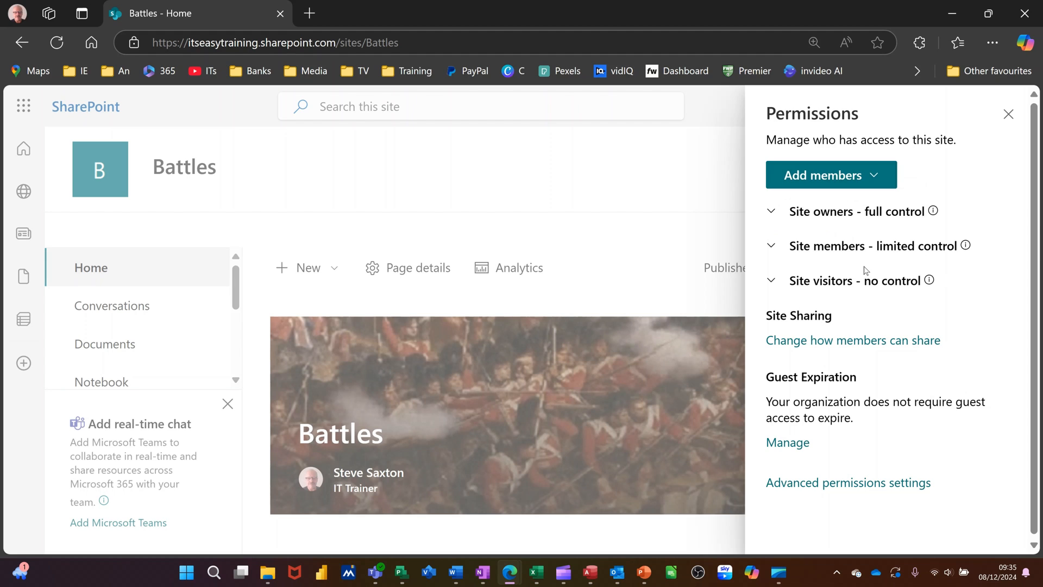
Step: Examine the site's owners, members and visitors, including the permission levels offered for the Battles Members group
left_click(771, 216)
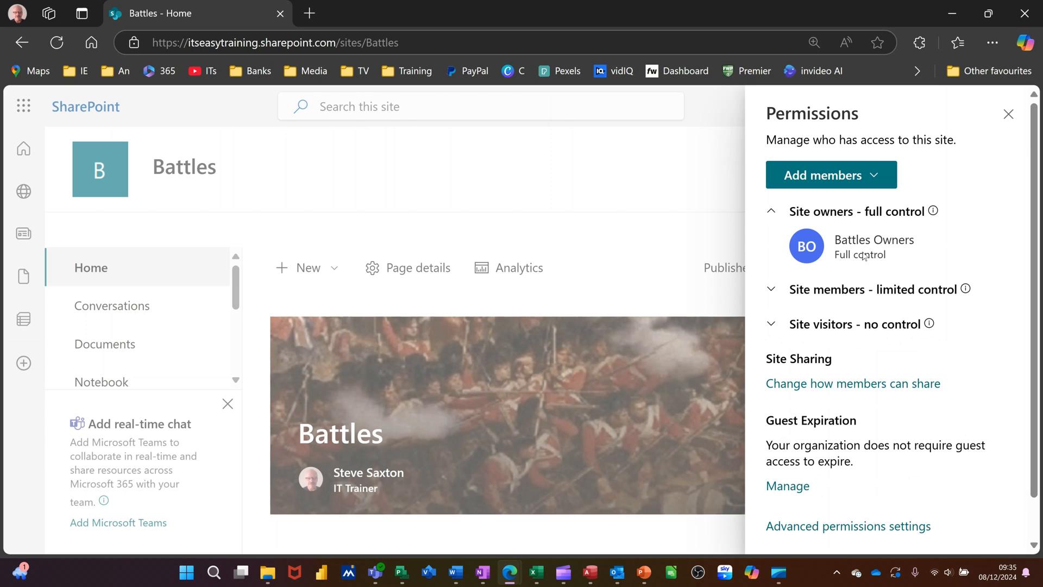
left_click(778, 214)
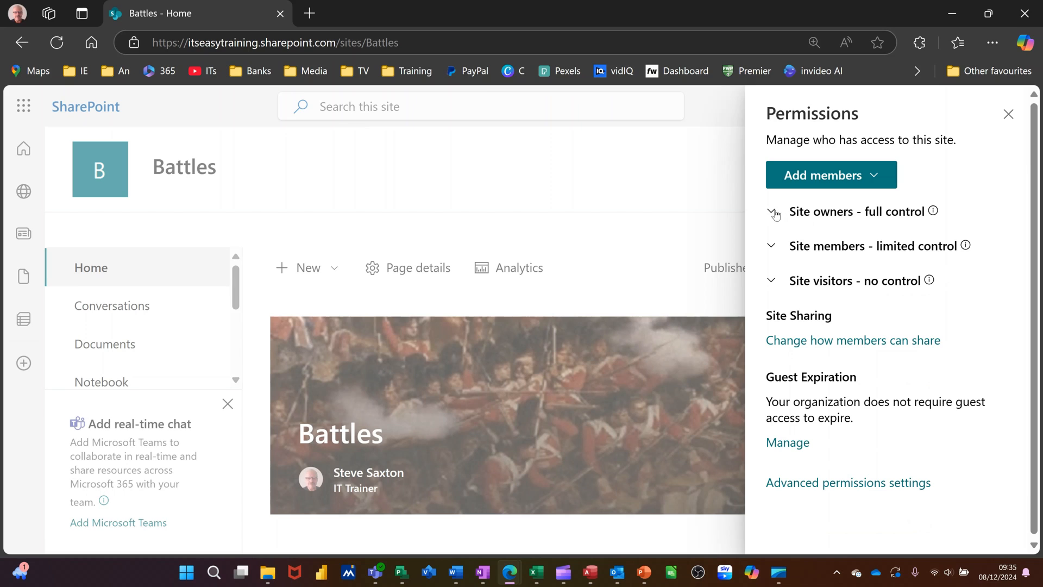
left_click(775, 251)
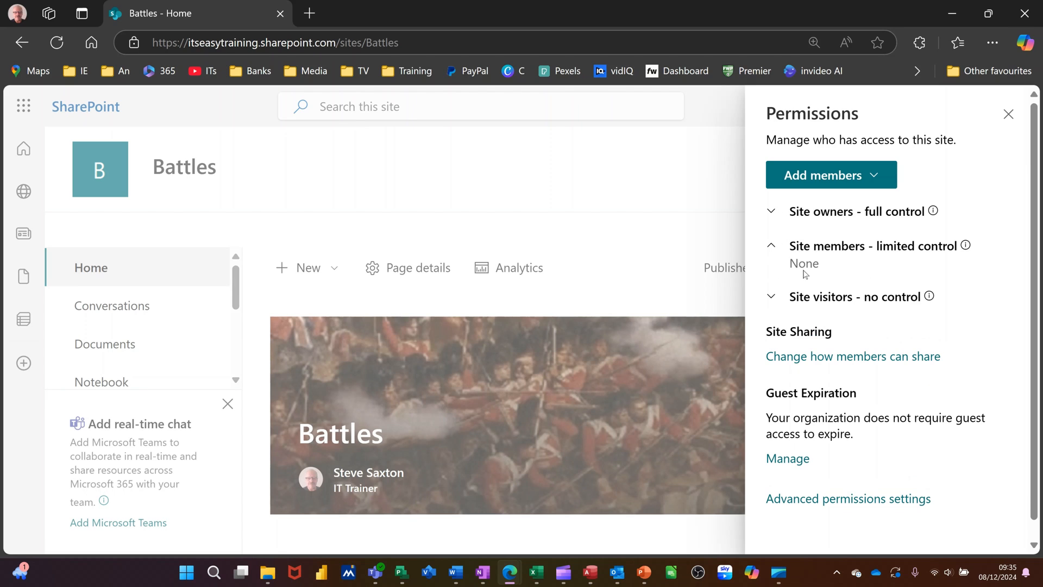
left_click(917, 256)
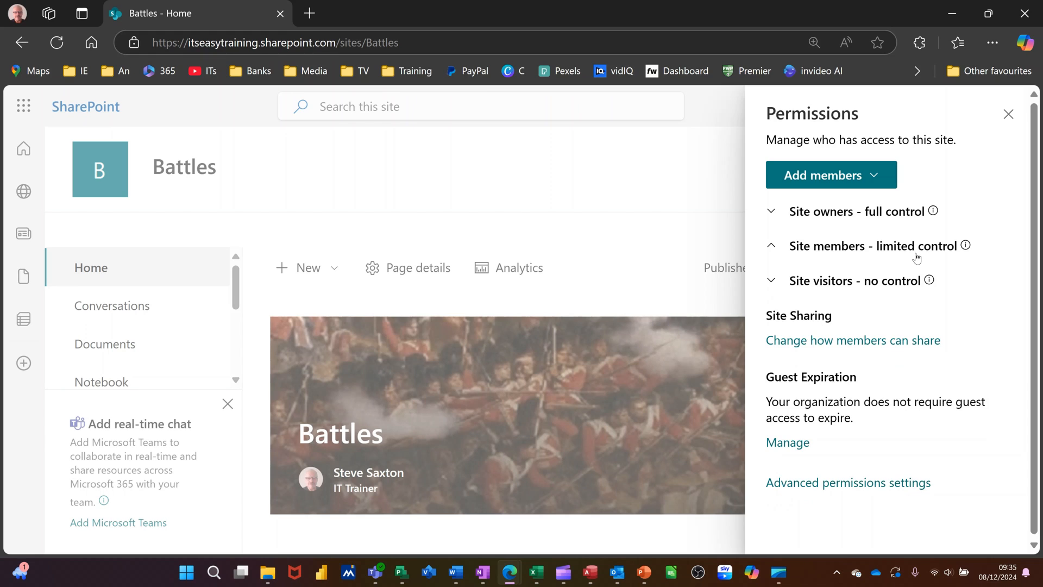
left_click(772, 288)
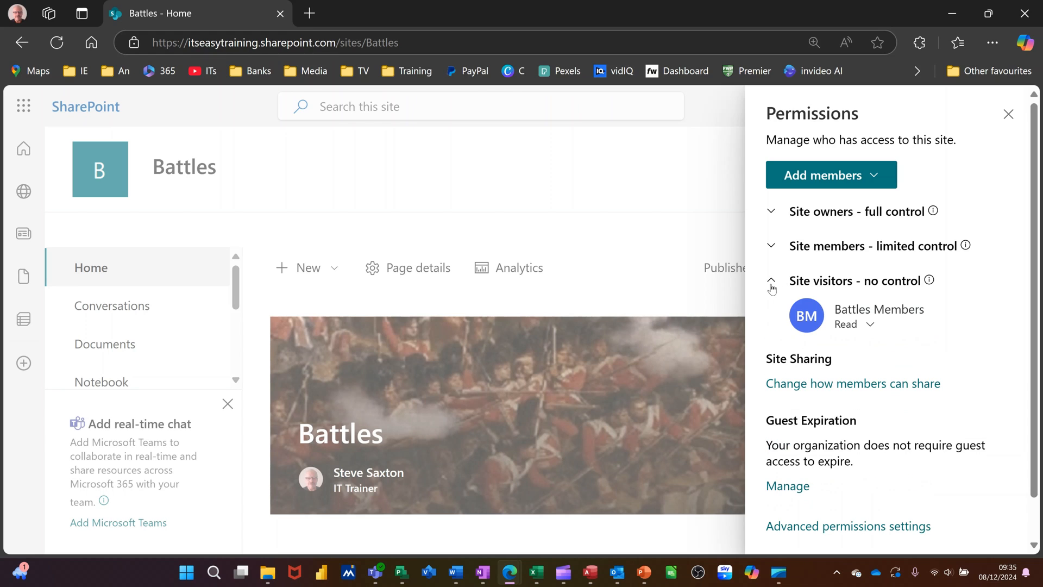
left_click(846, 328)
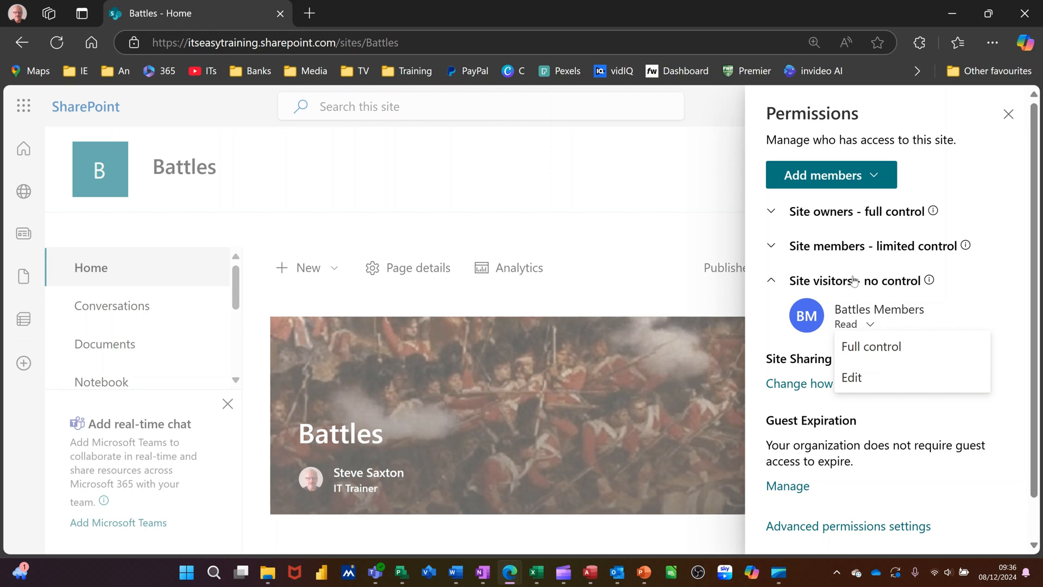
left_click(780, 251)
left_click(780, 251)
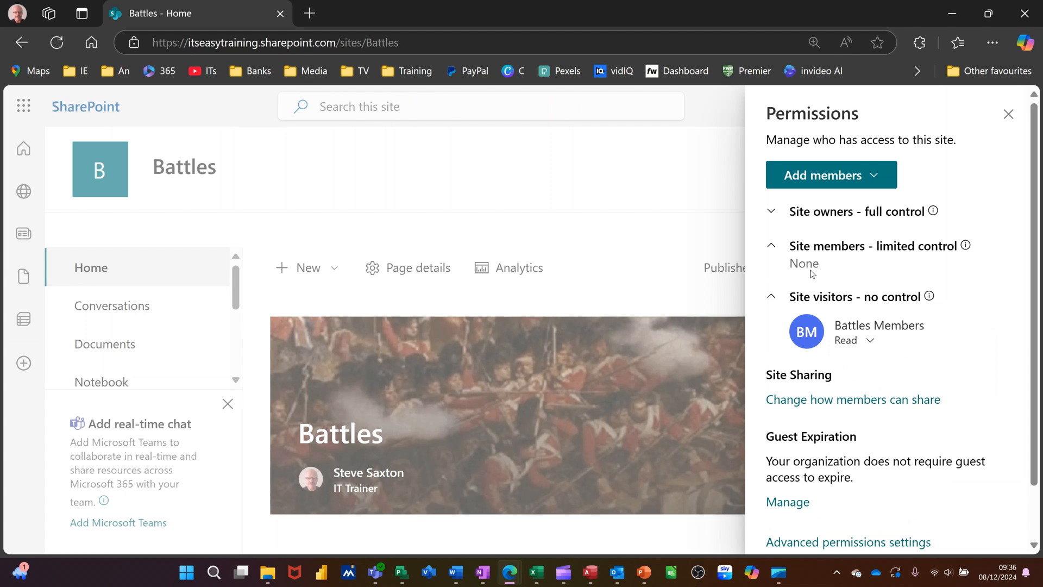
Step: Share only the site with a colleague found by first name, granting Edit permission and sending an email notification
left_click(878, 184)
left_click(809, 225)
type("alana")
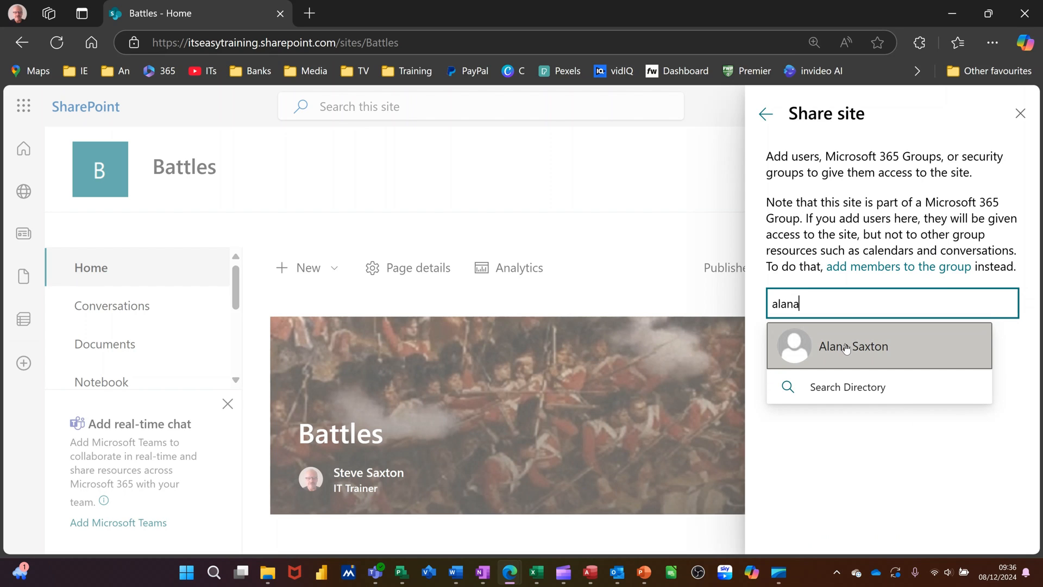
left_click(846, 348)
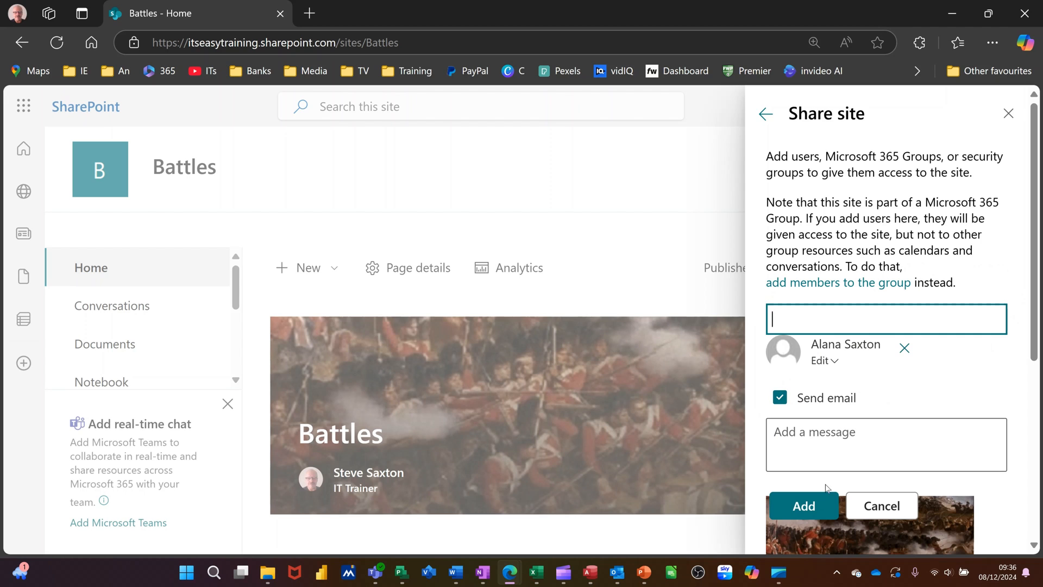
left_click(797, 505)
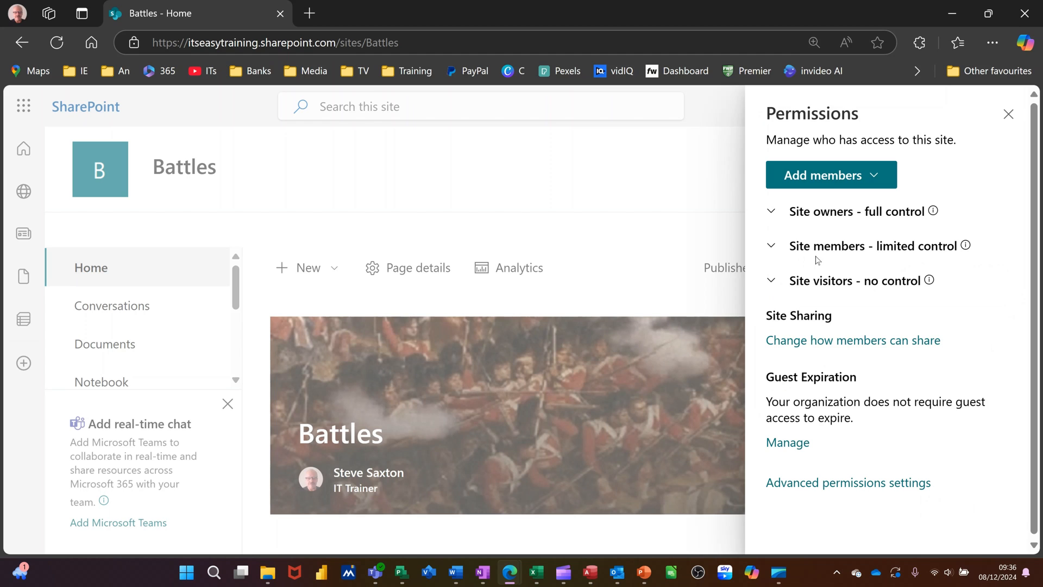
Step: Examine the permission levels offered for the newly added site member, and close the site permissions and settings
left_click(776, 249)
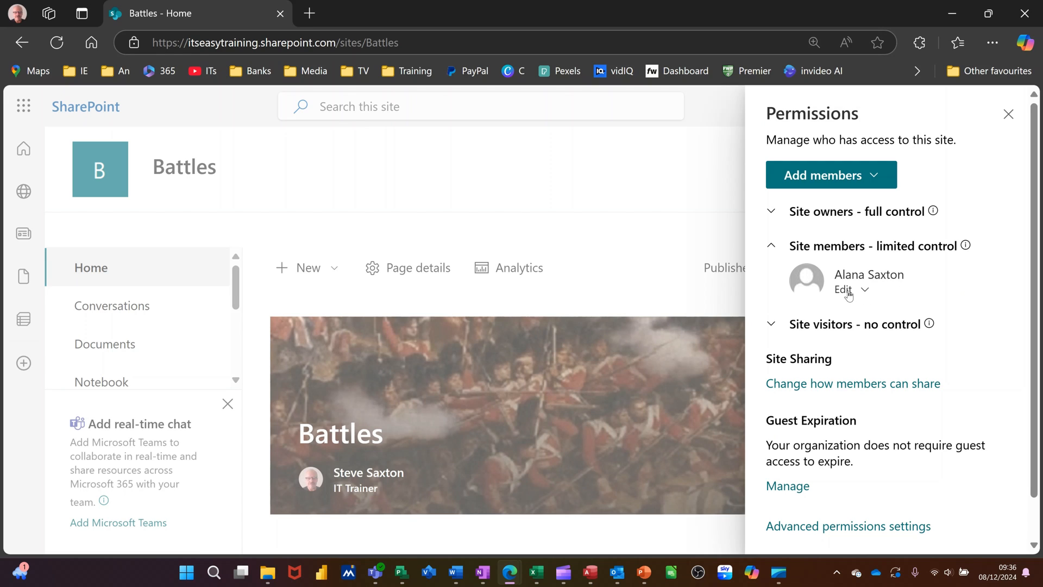
left_click(848, 294)
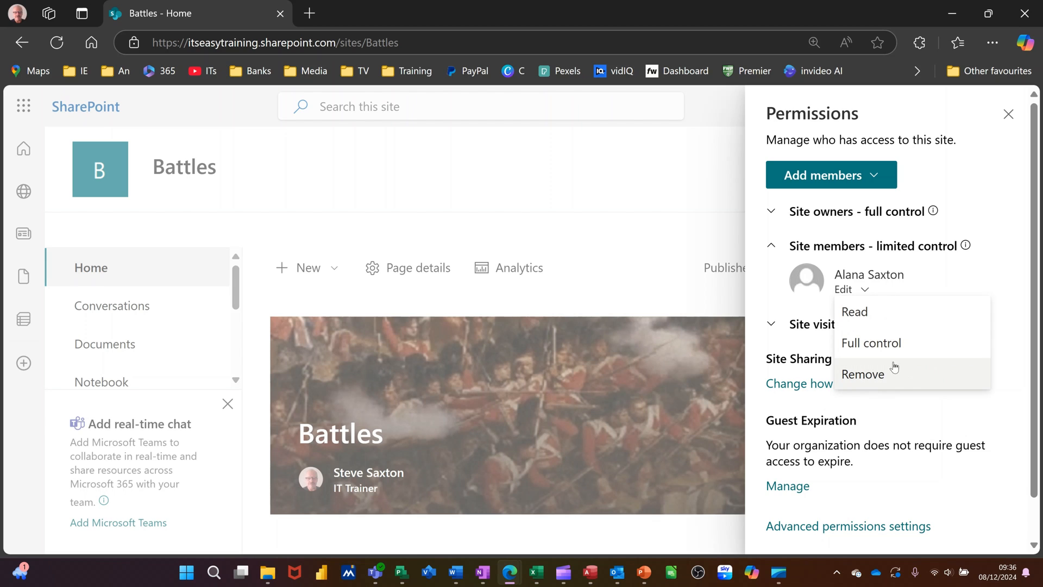
left_click(777, 248)
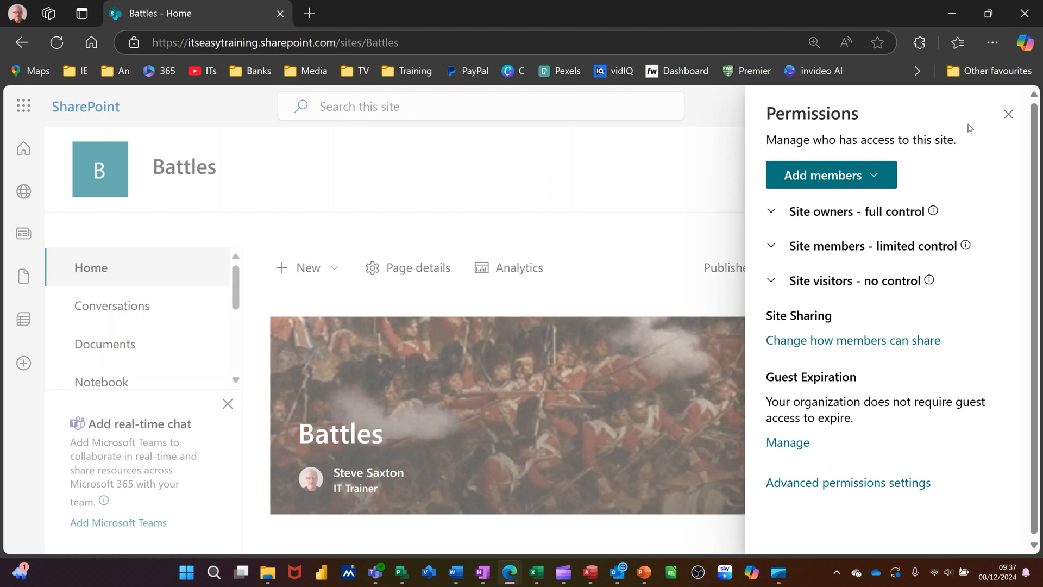
left_click(1006, 118)
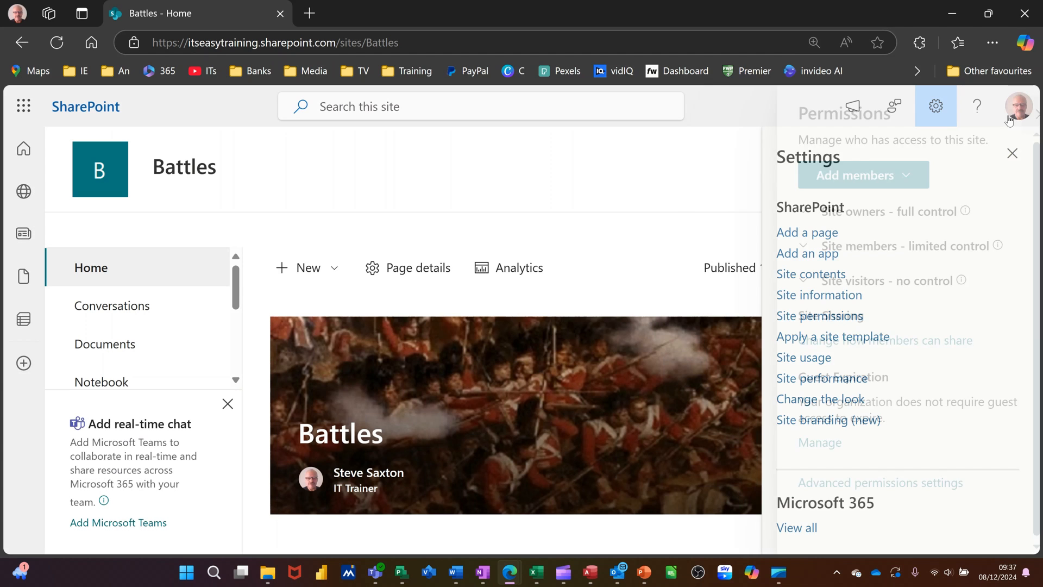
left_click(936, 107)
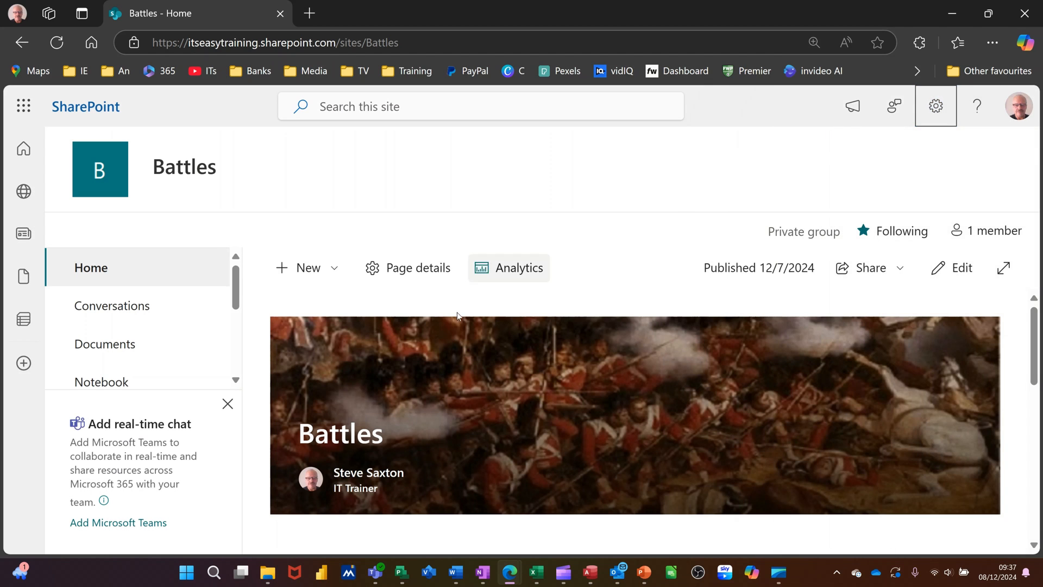
Step: Stop the Documents library from inheriting permissions from the Battles site, giving it unique permissions through its library settings
left_click(110, 349)
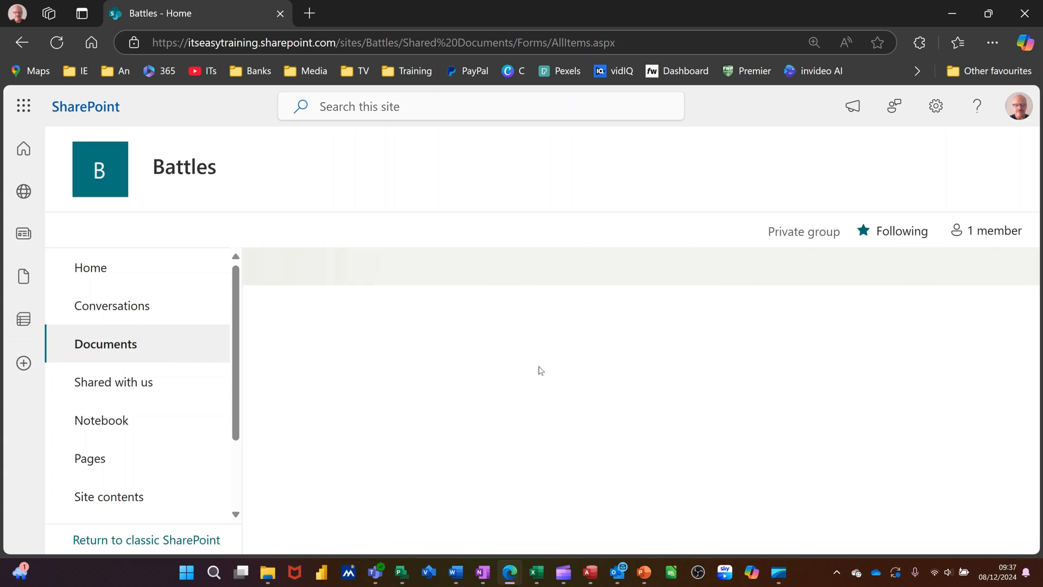
left_click(936, 107)
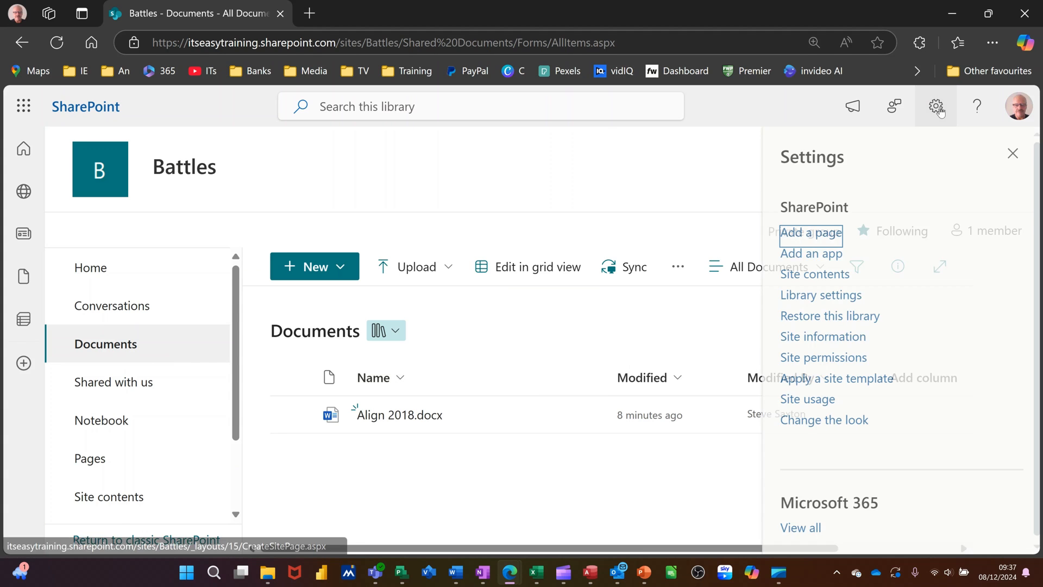
left_click(826, 298)
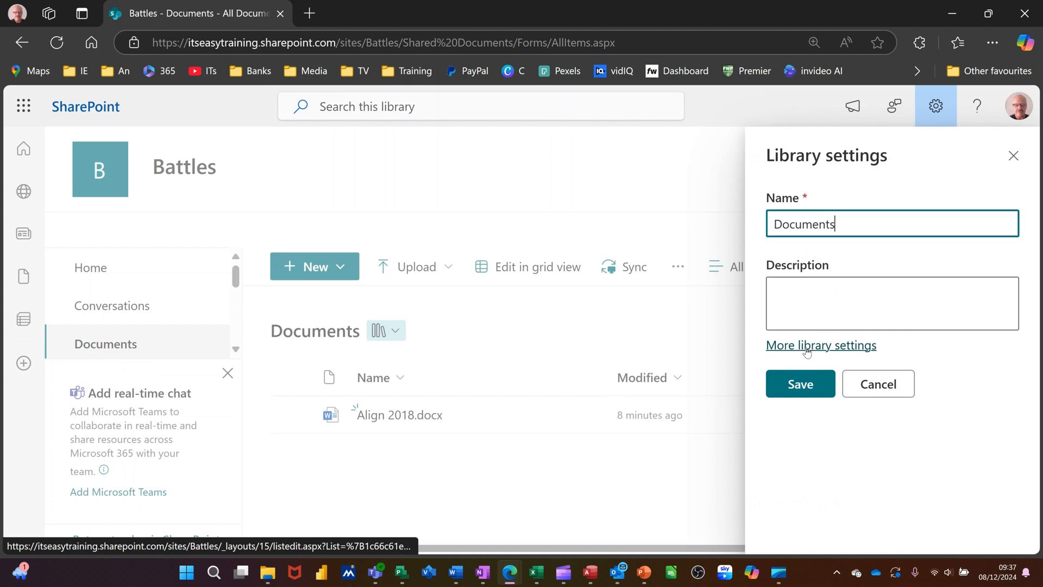
left_click(807, 348)
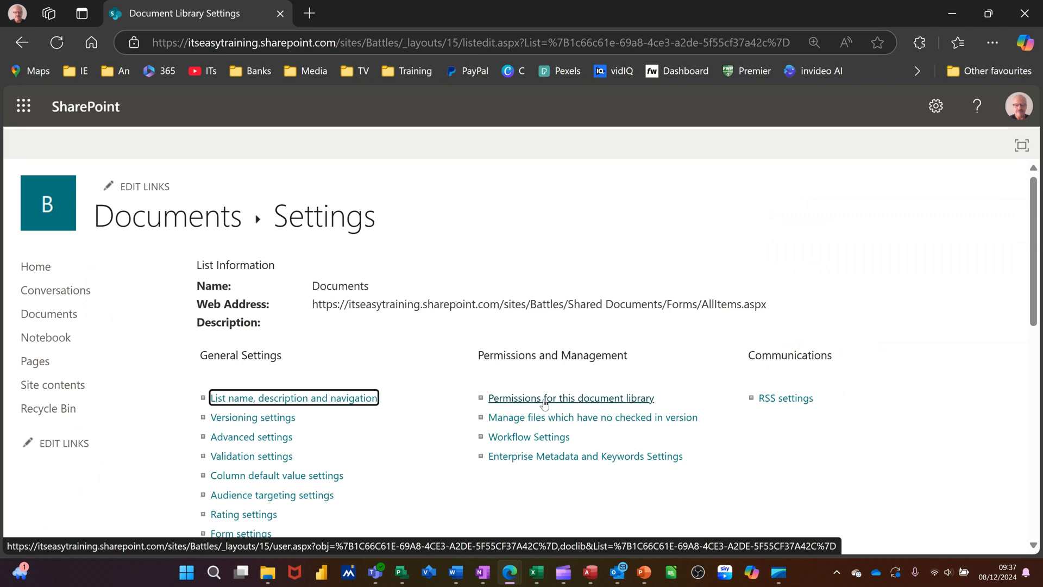
left_click(544, 405)
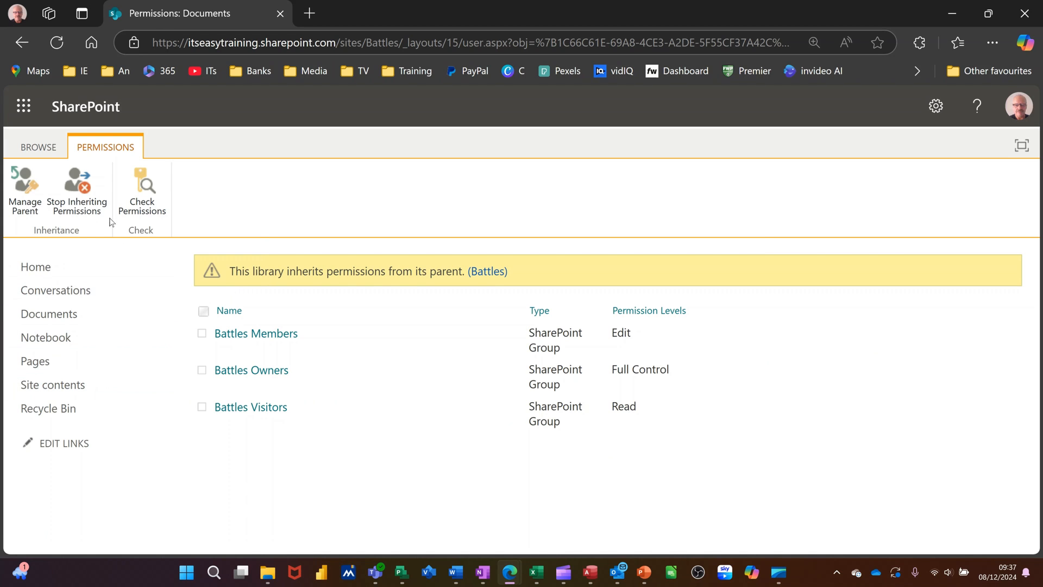
left_click(76, 205)
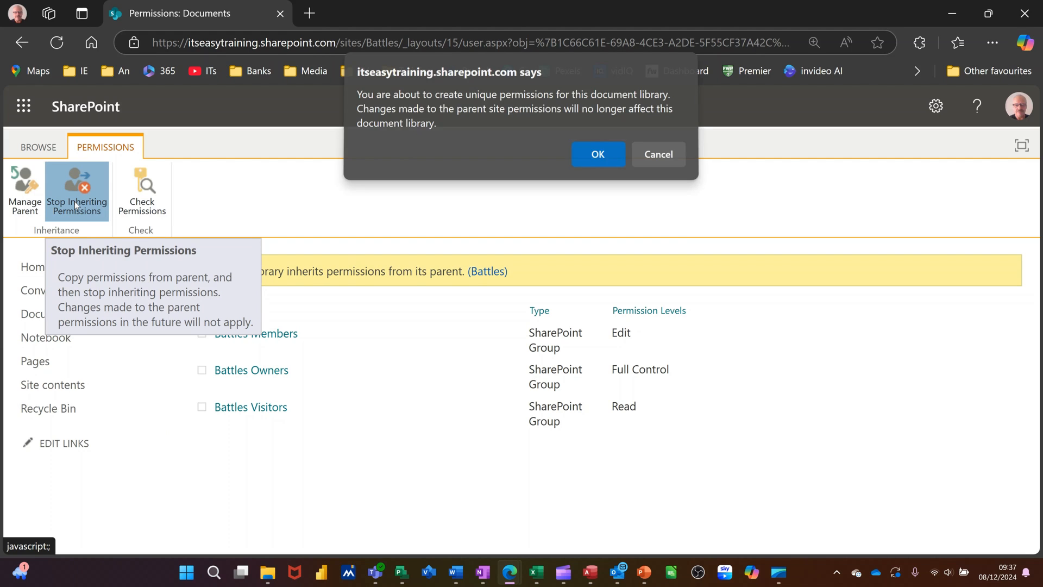
left_click(597, 157)
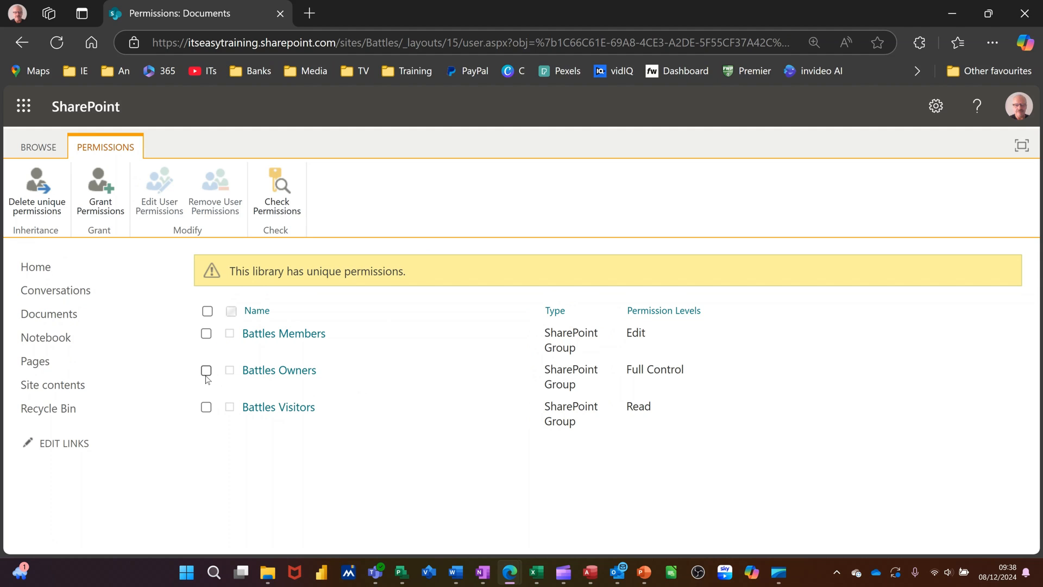
Step: Remove all permissions of the Battles Visitors group from the Documents library
left_click(206, 408)
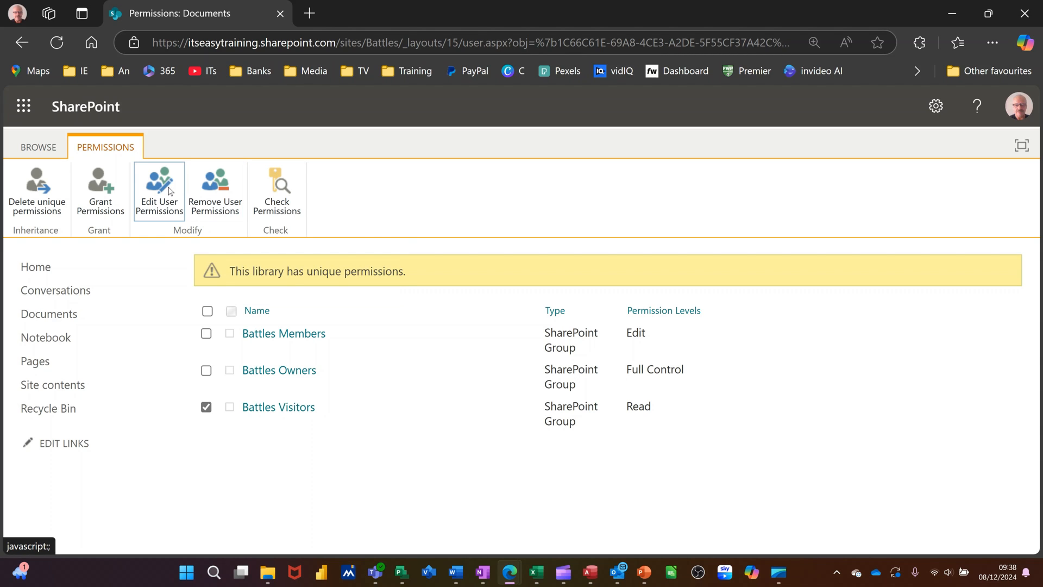
left_click(212, 191)
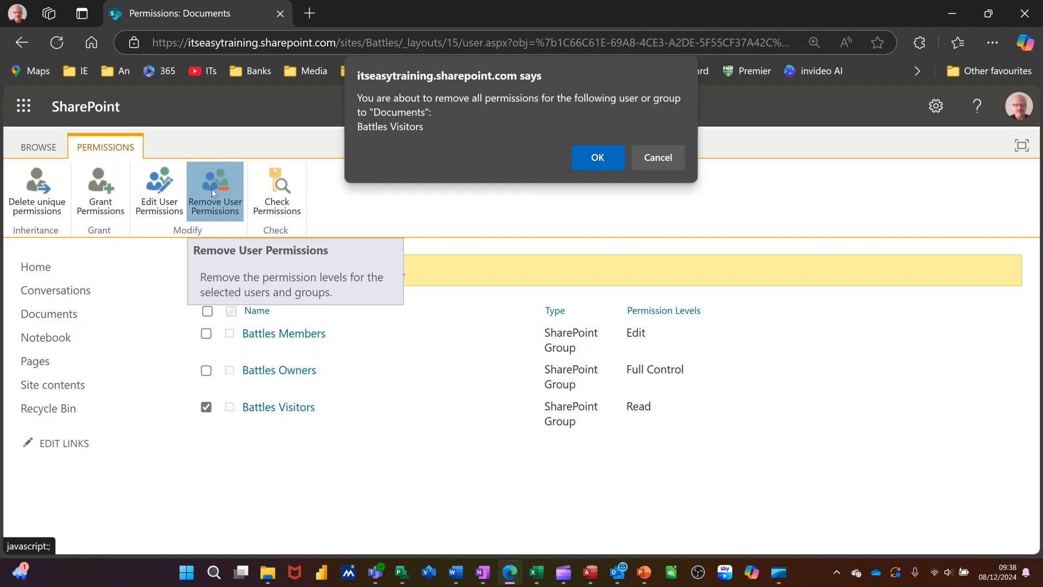
left_click(588, 161)
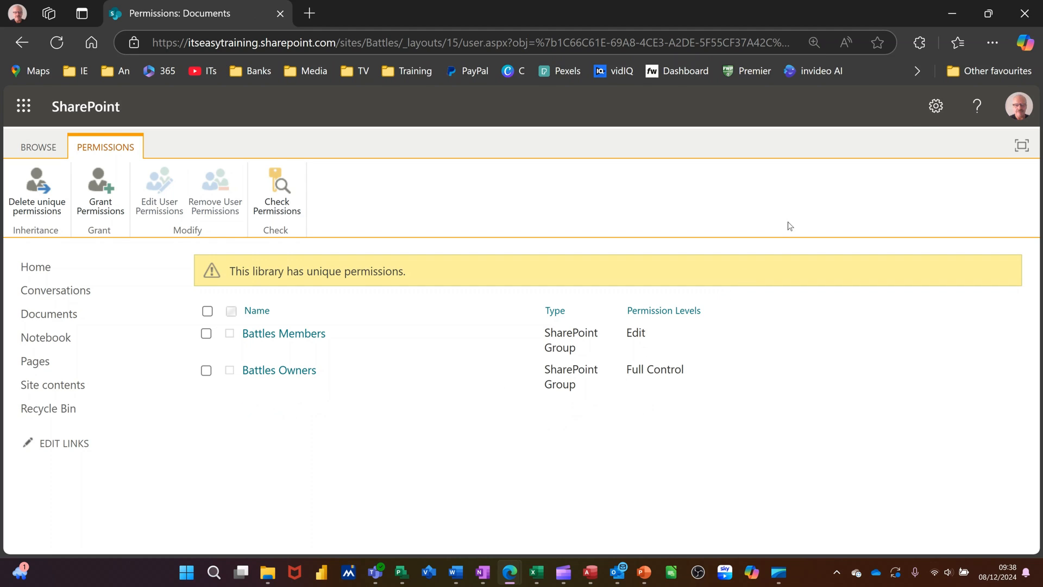
Step: Return to the Documents library and open the access management of the file Align 2018.docx
left_click(936, 107)
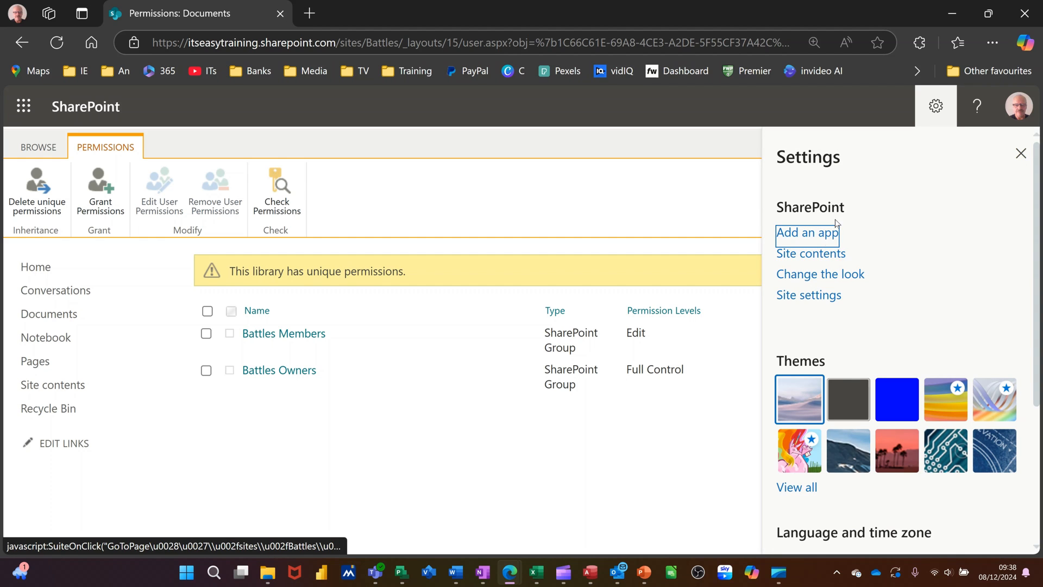
left_click(821, 258)
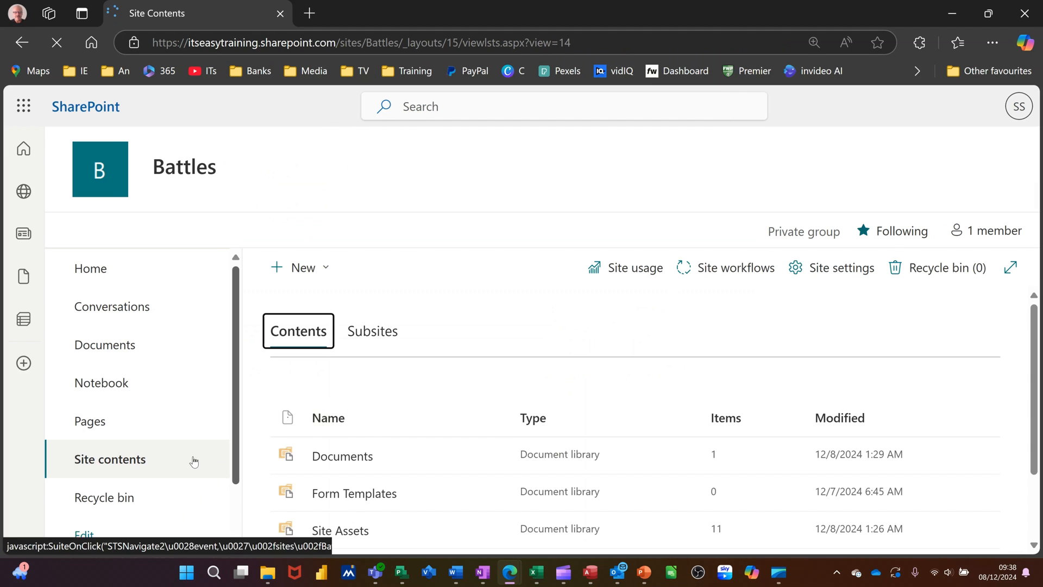
left_click(120, 349)
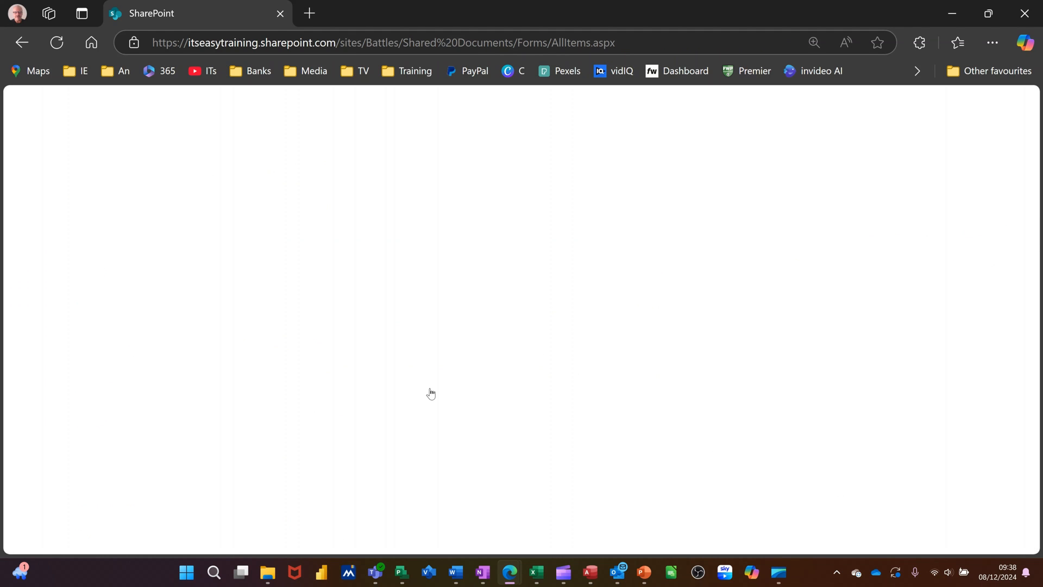
left_click(462, 423)
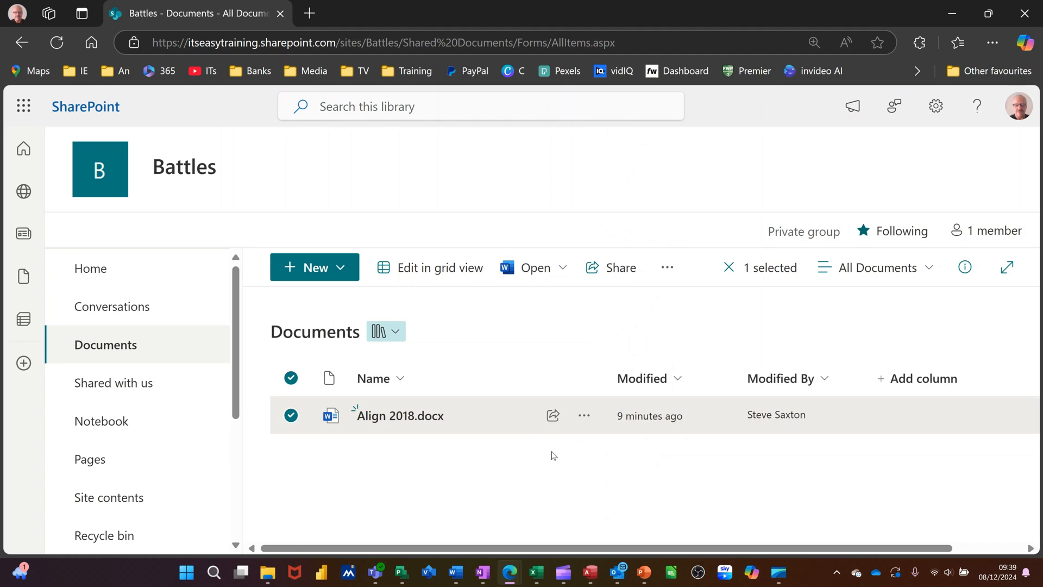
left_click(583, 417)
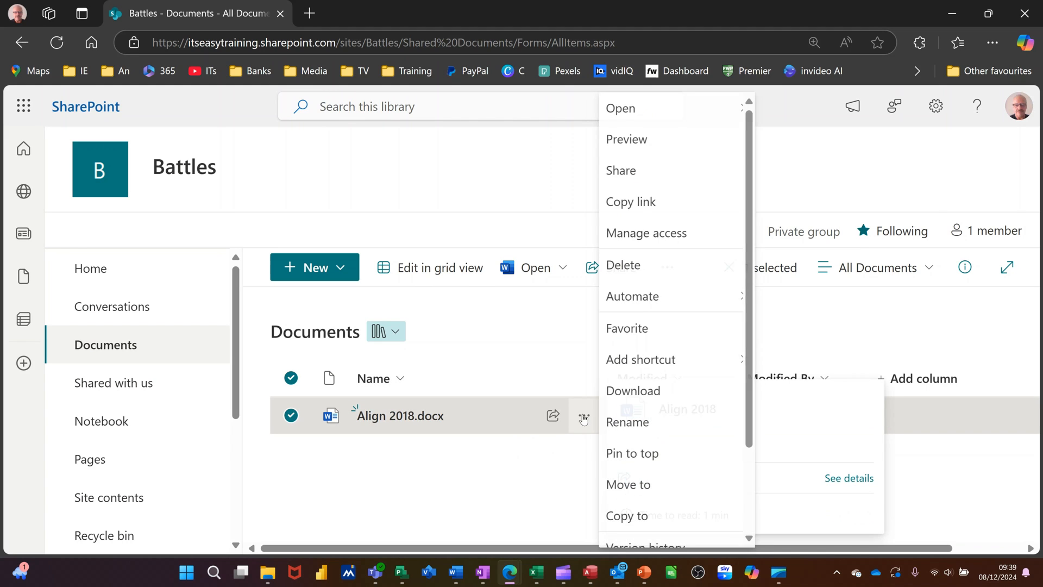
left_click(645, 234)
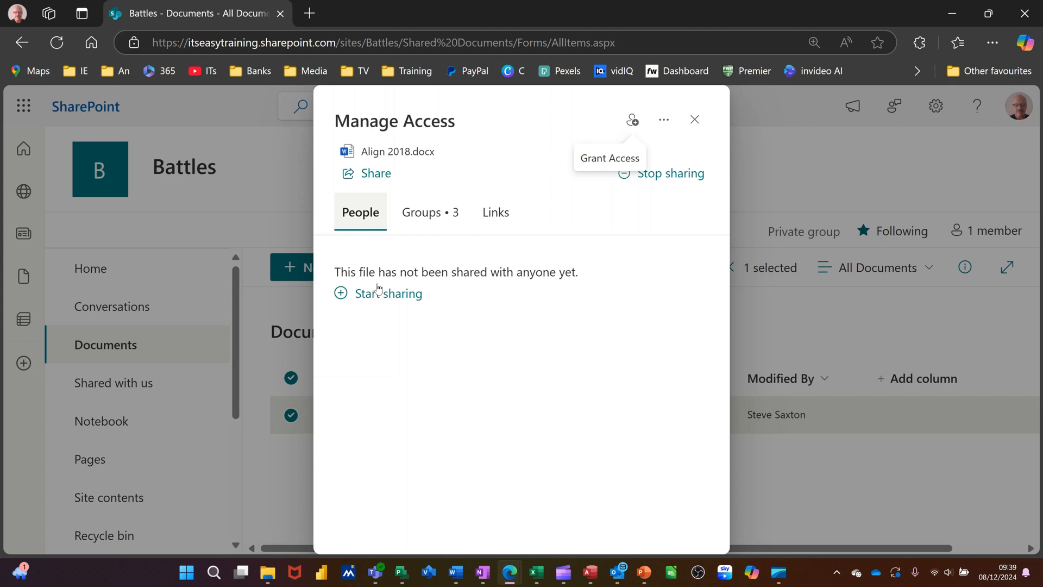
Step: View the sharing form for Align 2018.docx, close it, and reopen the file's access management
left_click(341, 296)
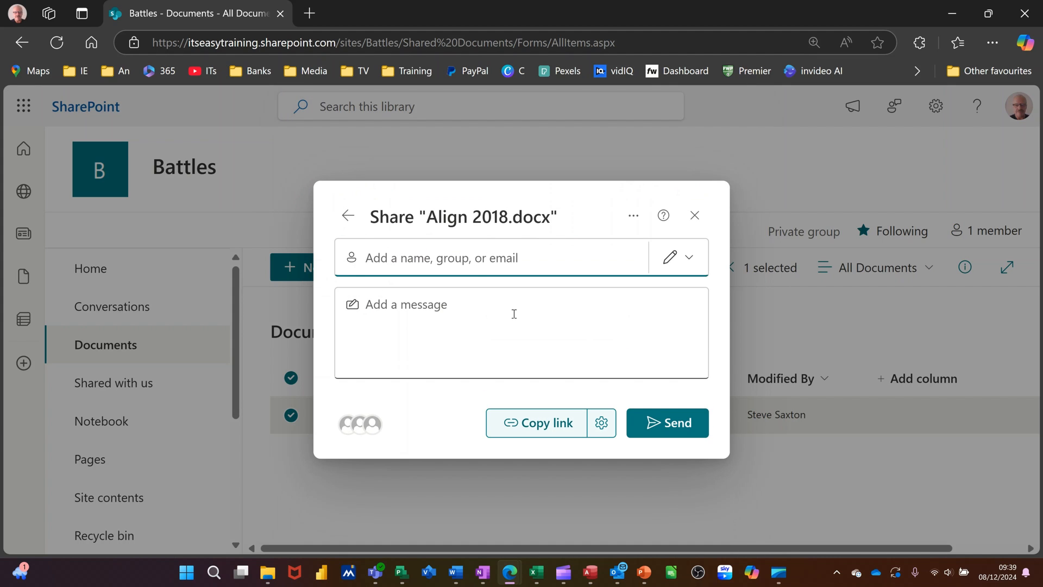
left_click(695, 216)
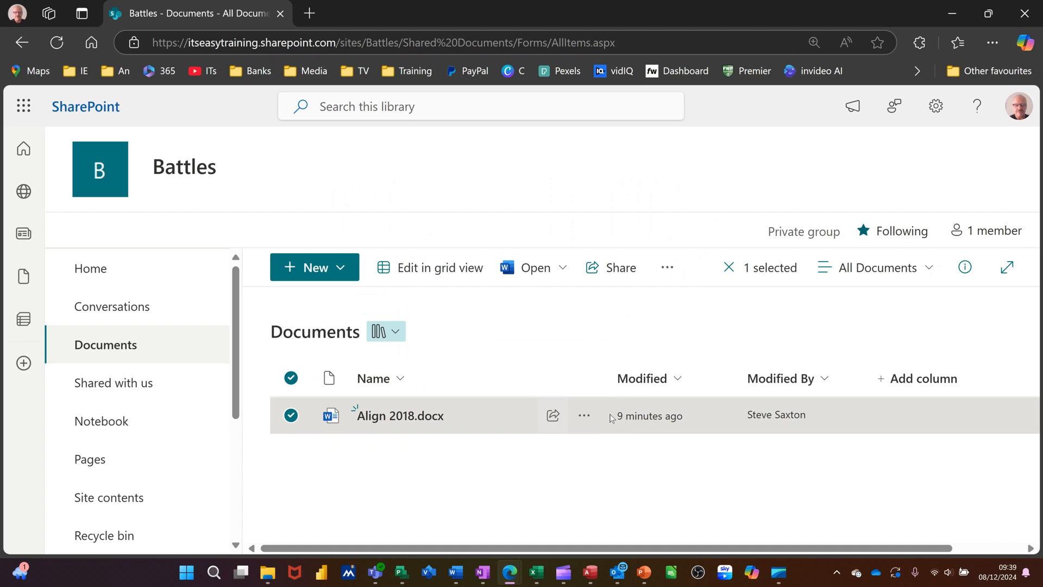
left_click(584, 415)
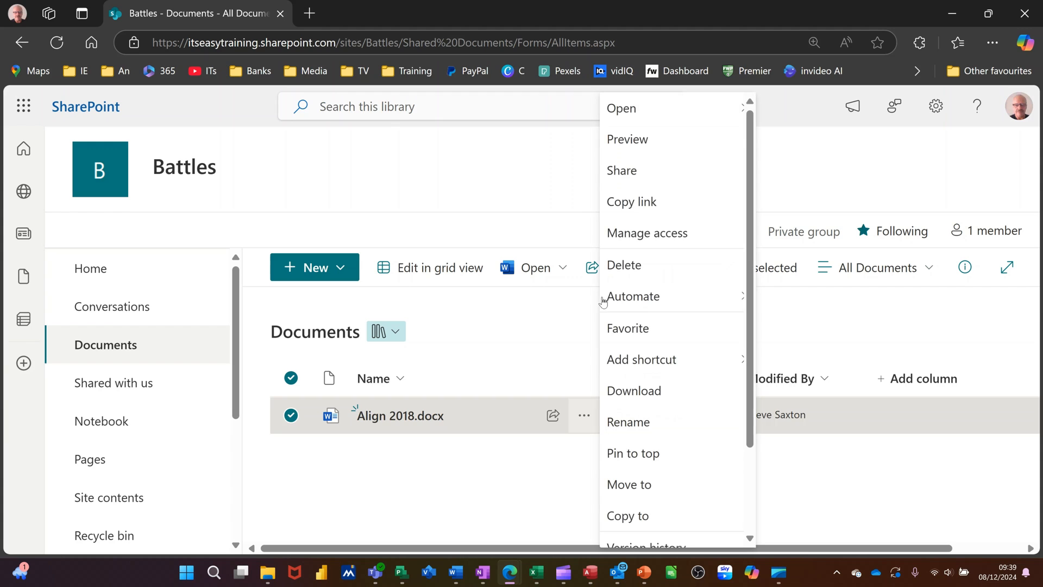
left_click(626, 237)
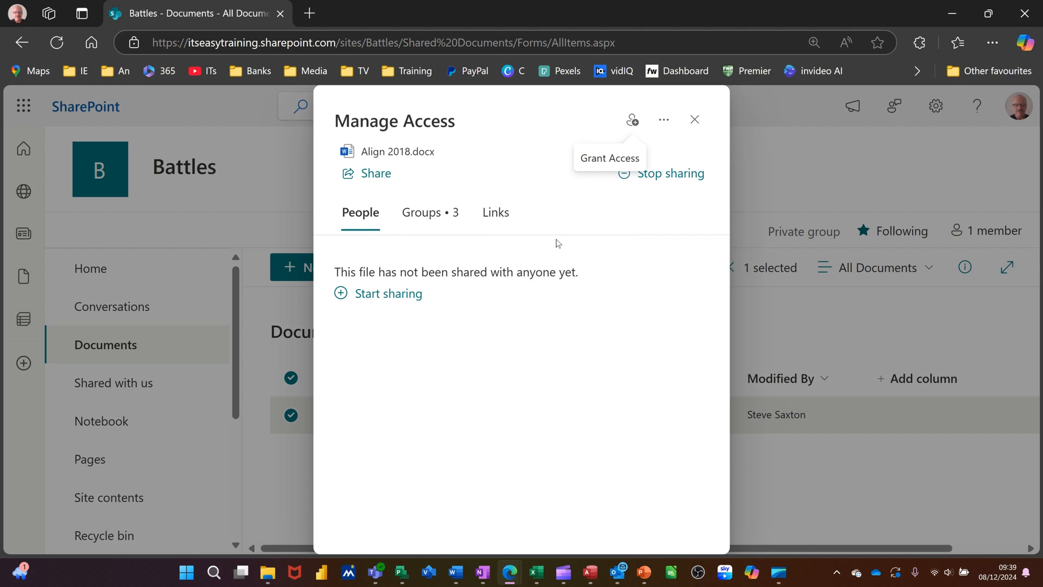
Step: Set the Battles Members group's direct access to Align 2018.docx to Can view, apply it, and return to the group list
left_click(437, 217)
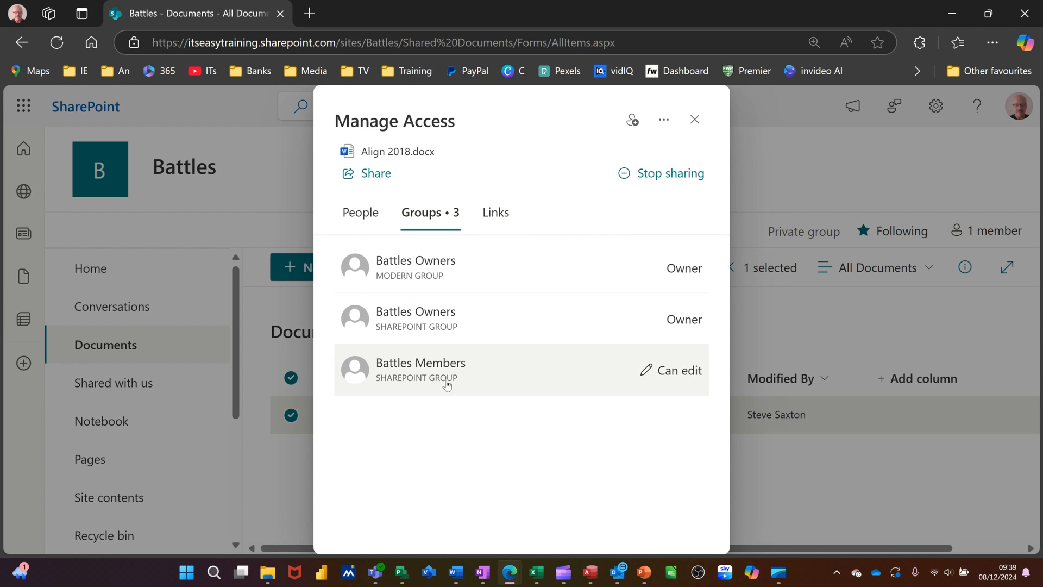
left_click(647, 375)
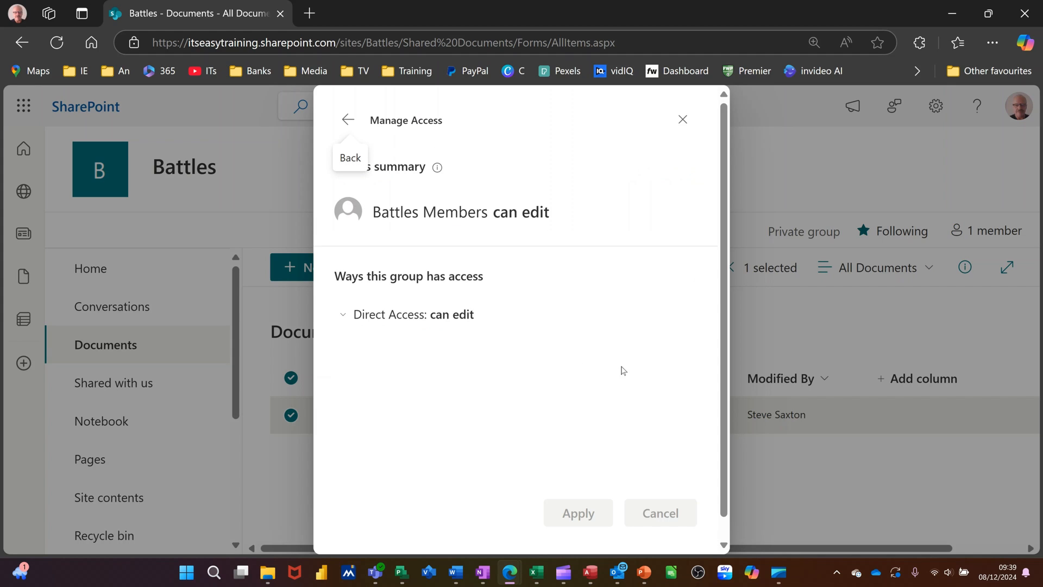
left_click(341, 316)
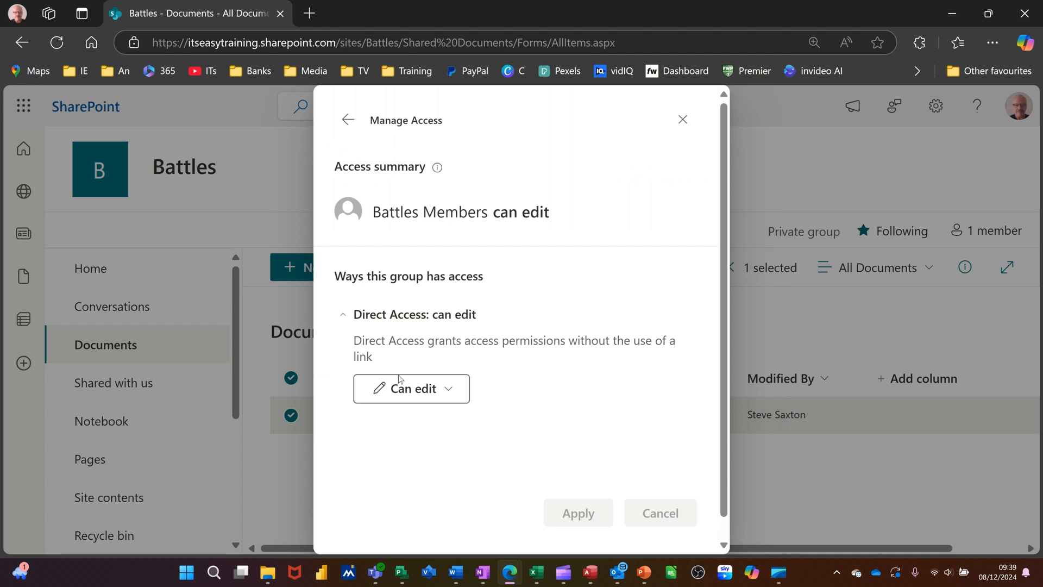
left_click(450, 390)
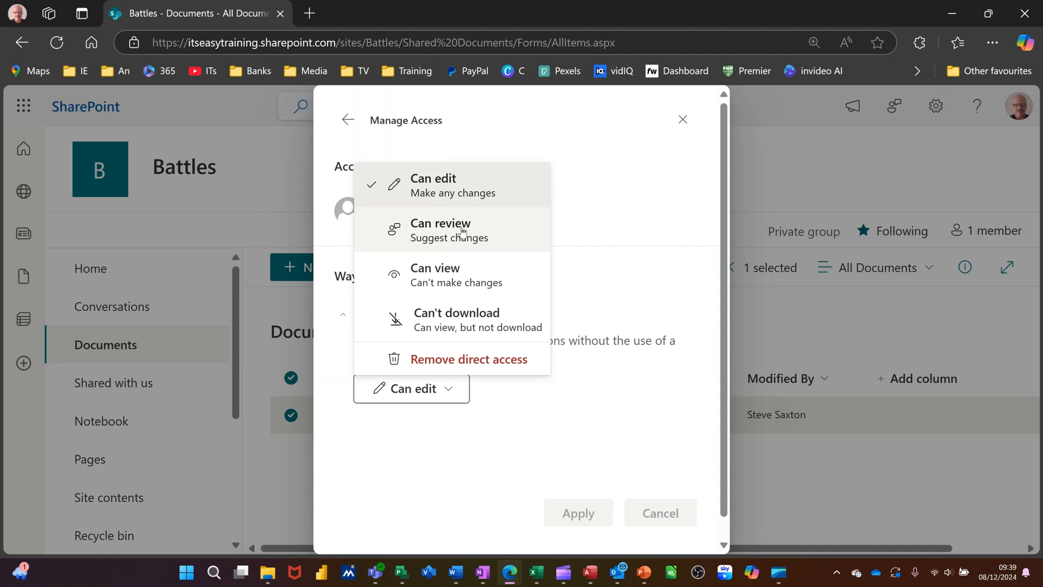
left_click(448, 273)
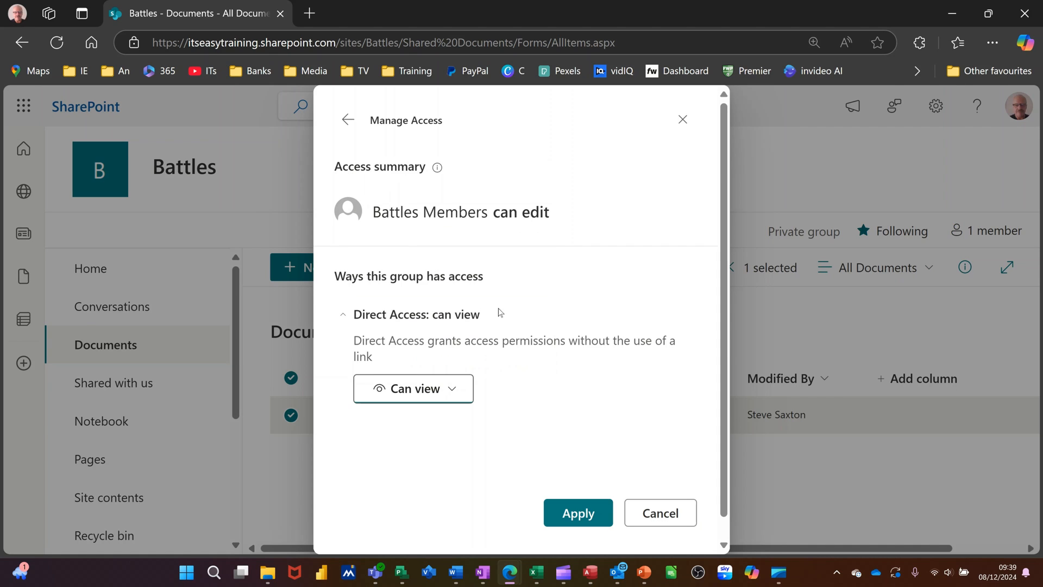
left_click(580, 515)
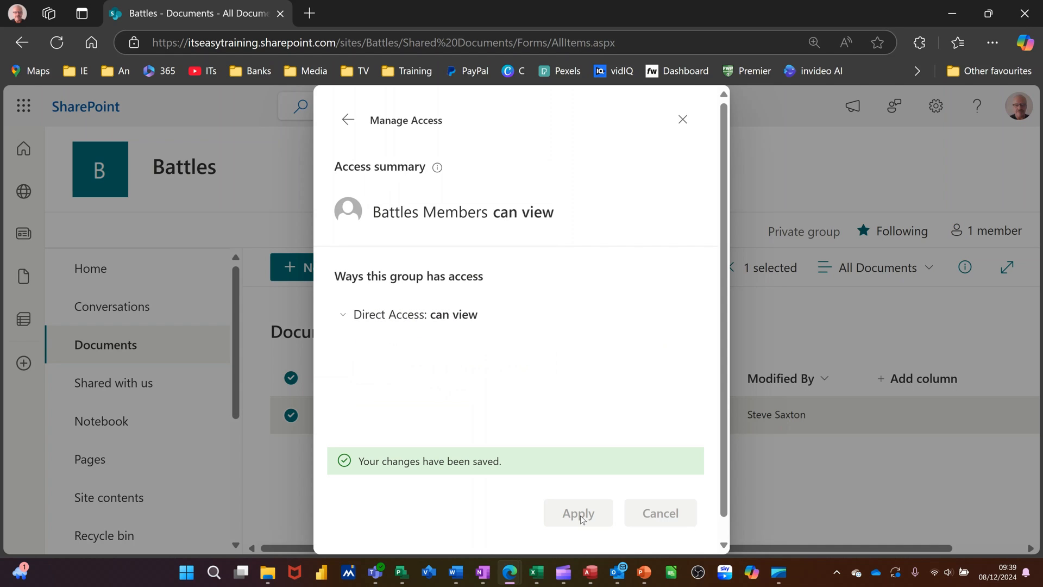
left_click(352, 125)
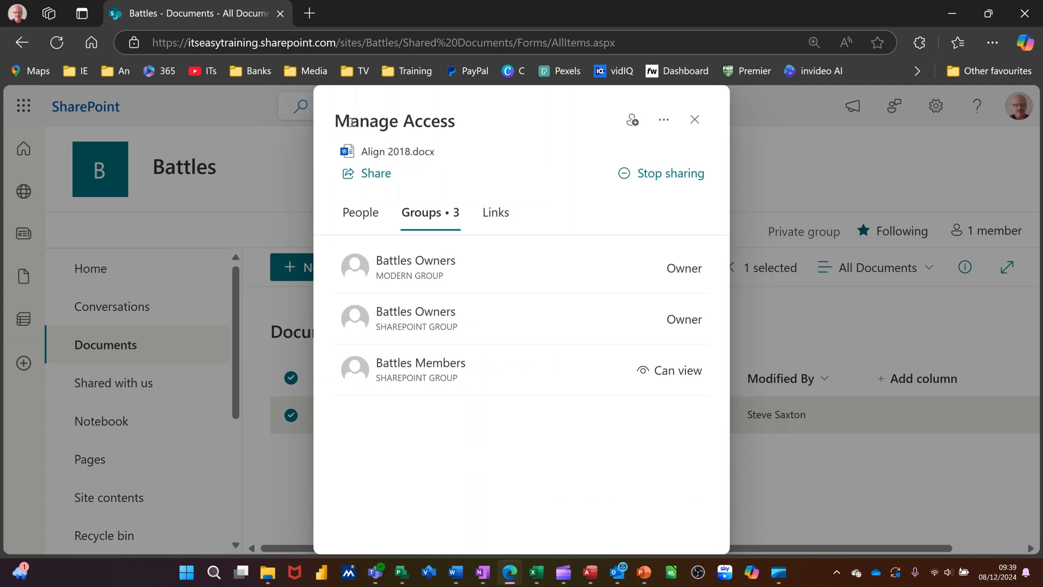
Step: Examine the link settings for a new Can view sharing link to Align 2018.docx, and close them without applying
left_click(492, 218)
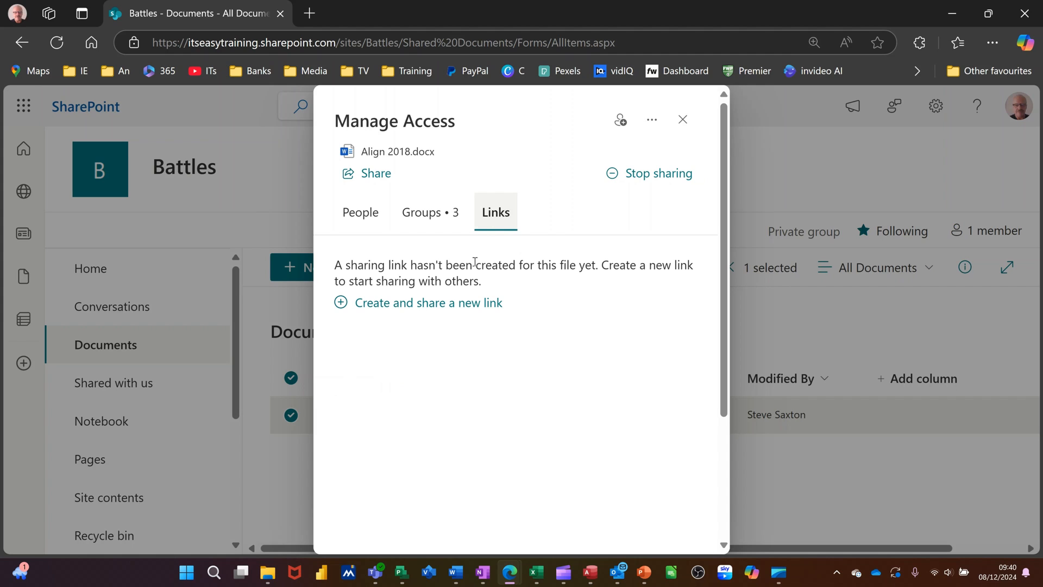
left_click(443, 303)
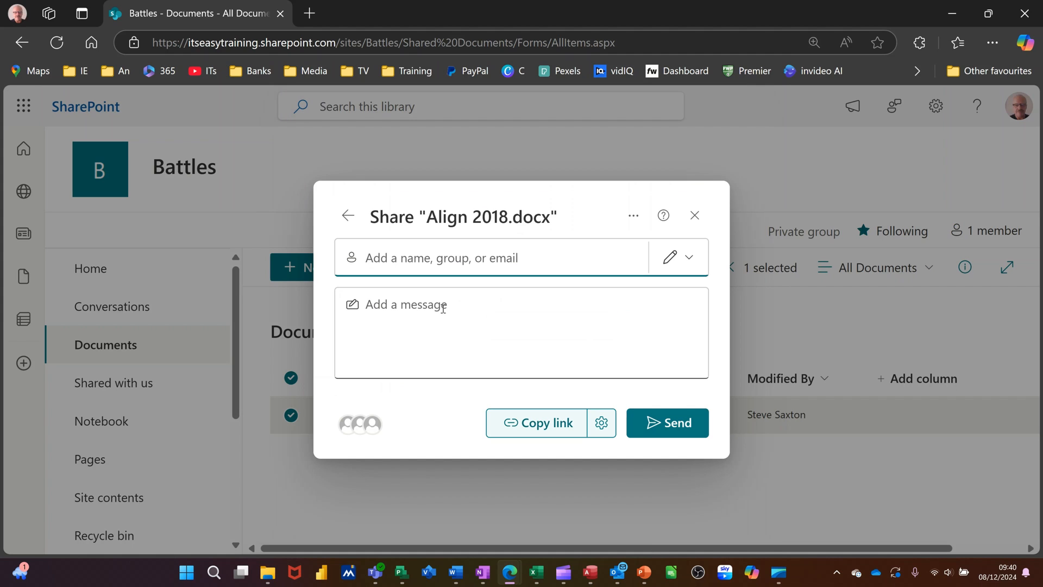
left_click(690, 259)
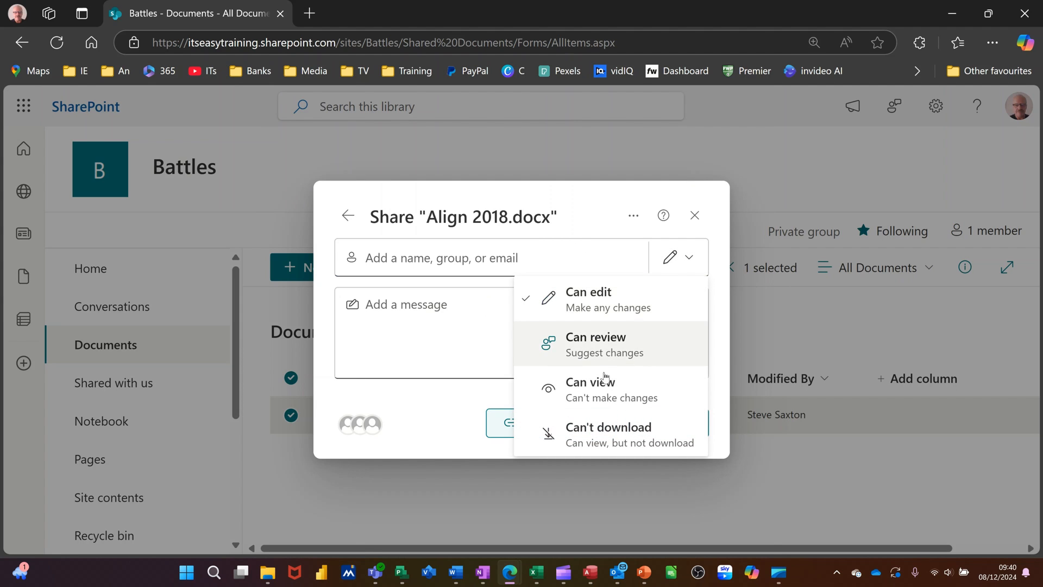
left_click(579, 390)
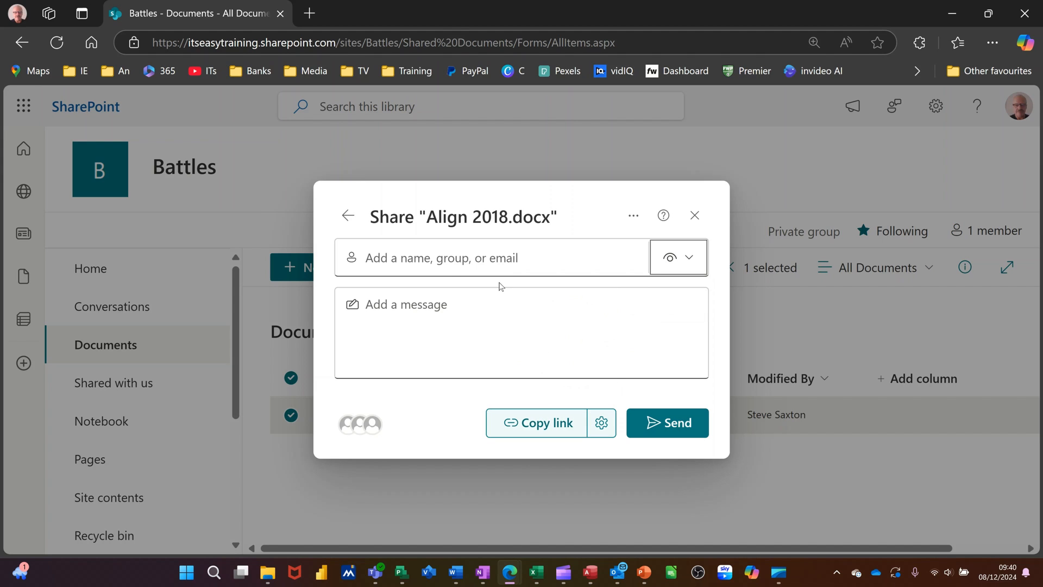
left_click(602, 424)
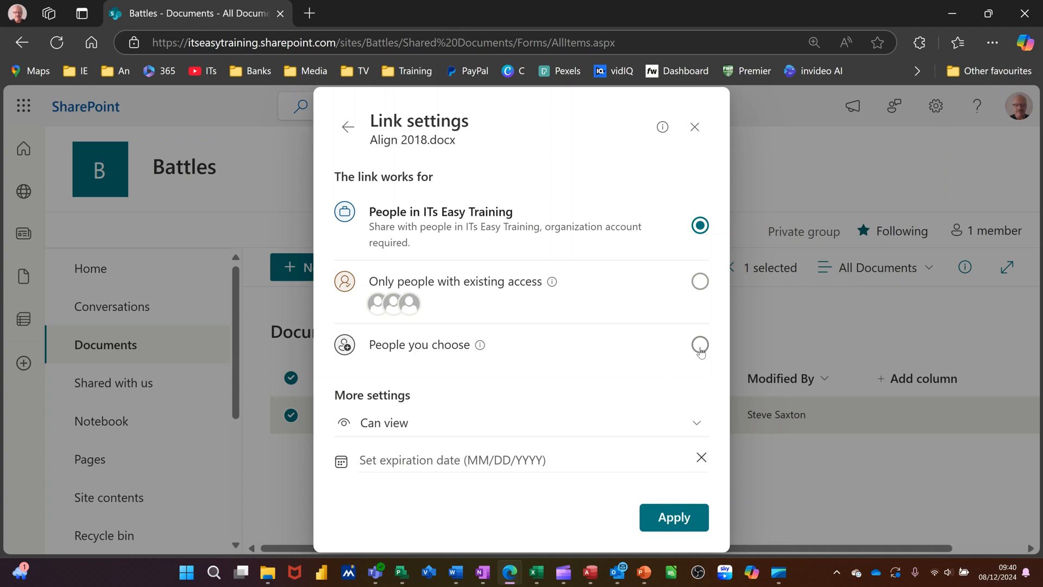
left_click(694, 128)
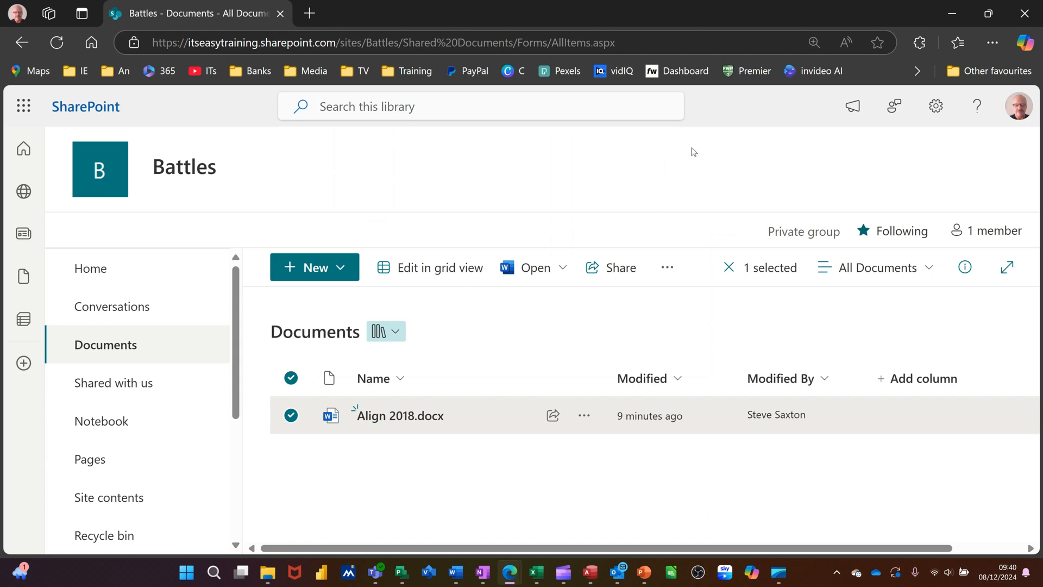